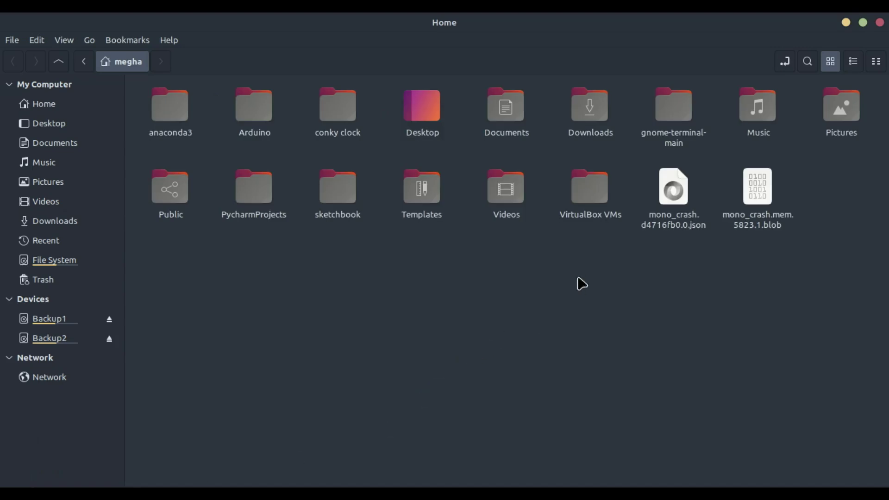
- Check the blob file and Templates folder right-click menus, then open the Edit > Plugins preferences
{"action": "right_click", "coordinate": [757, 192]}
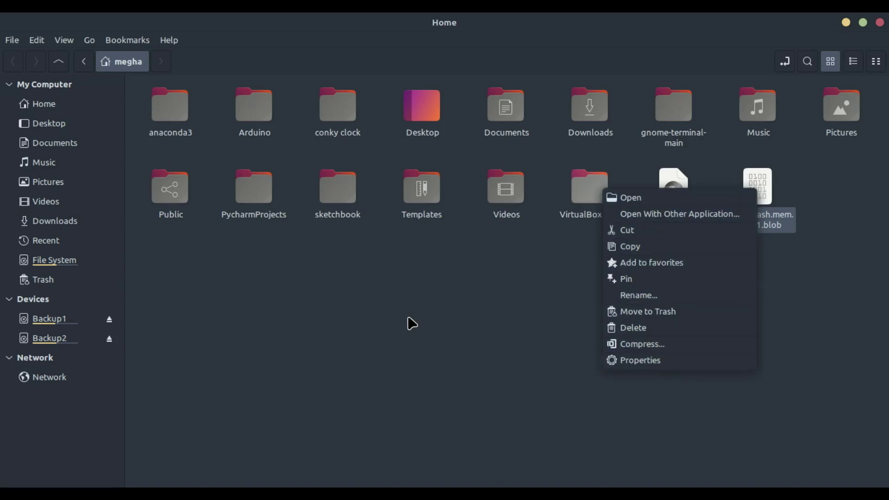
{"action": "left_click", "coordinate": [399, 306]}
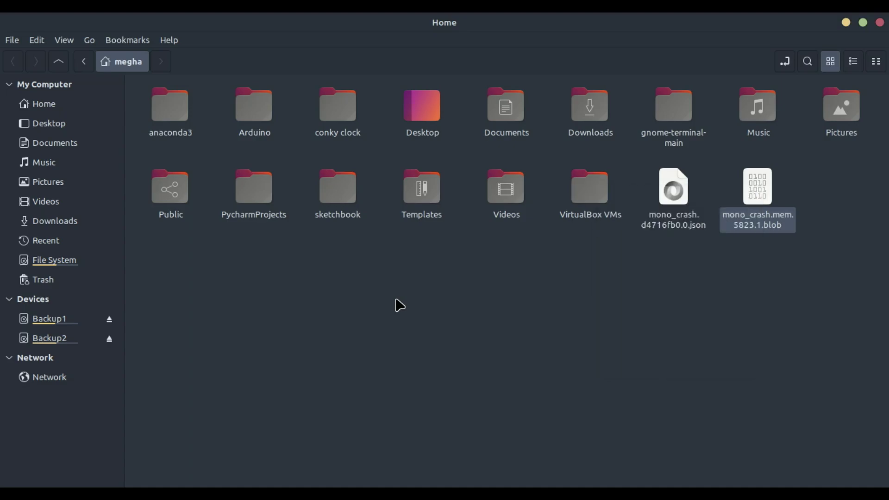
{"action": "right_click", "coordinate": [421, 202]}
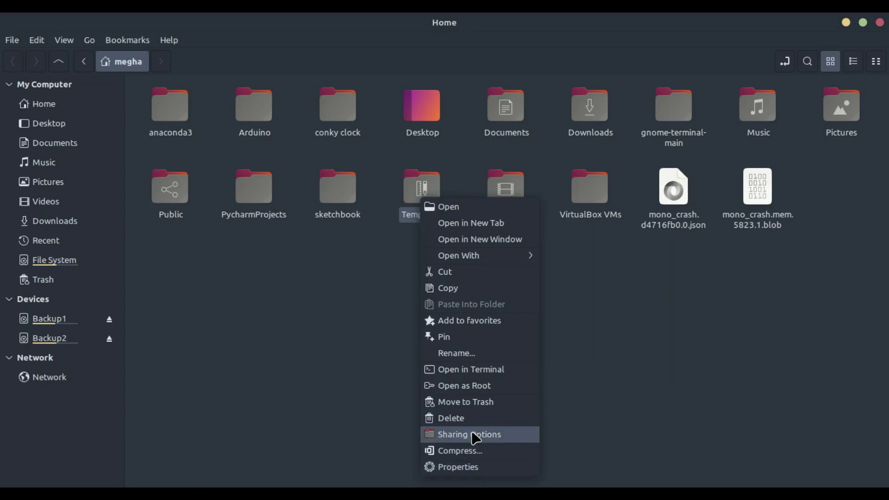
{"action": "left_click", "coordinate": [330, 297]}
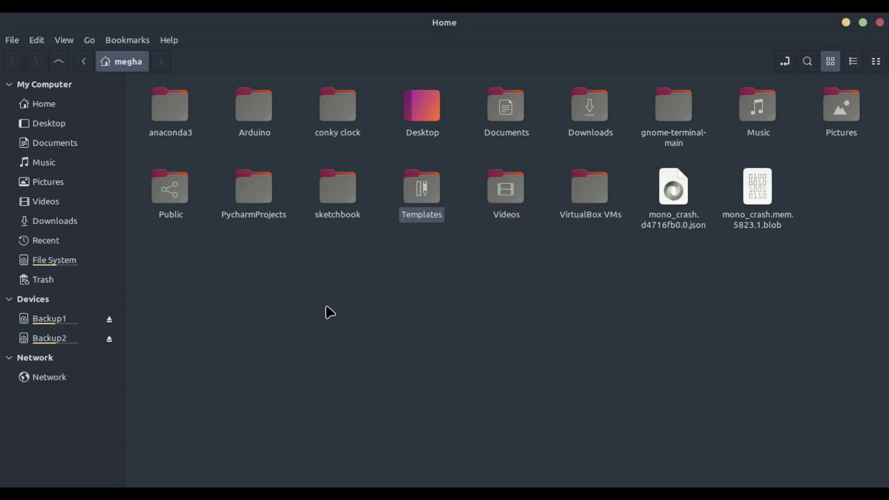
{"action": "left_click", "coordinate": [36, 42]}
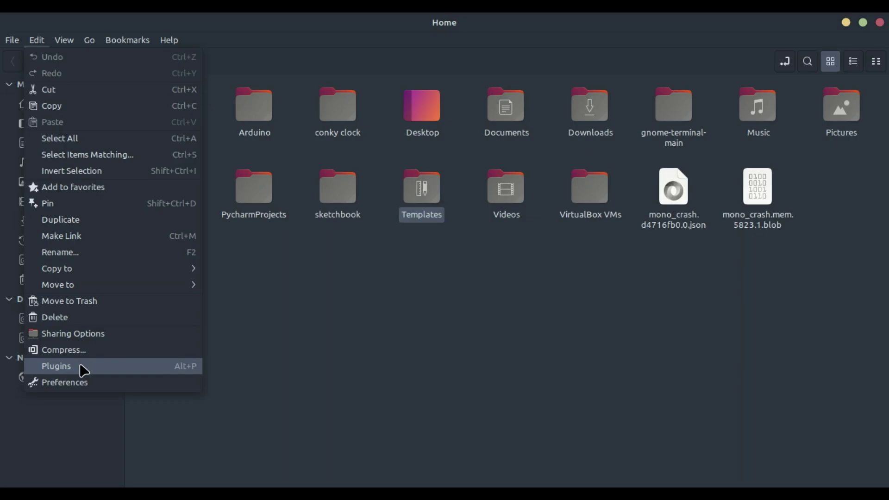
{"action": "left_click", "coordinate": [63, 364]}
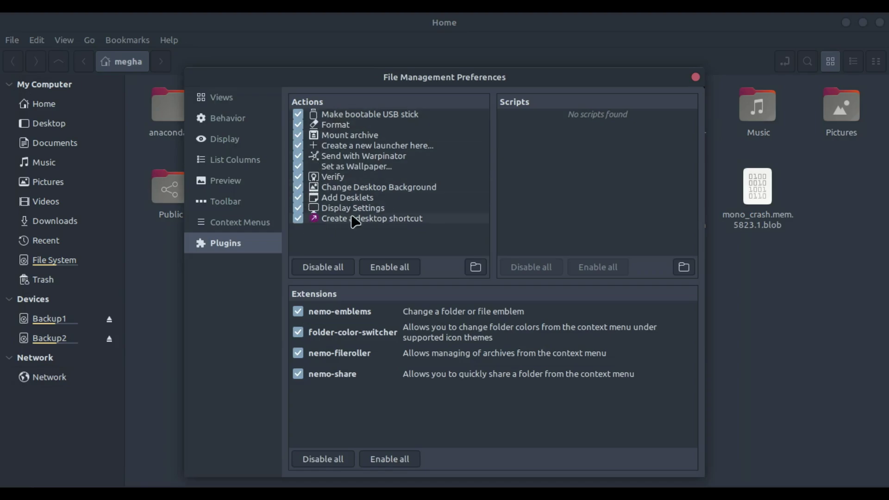
- Close Preferences and review the blob file and Videos folder right-click menus
{"action": "left_click", "coordinate": [694, 78]}
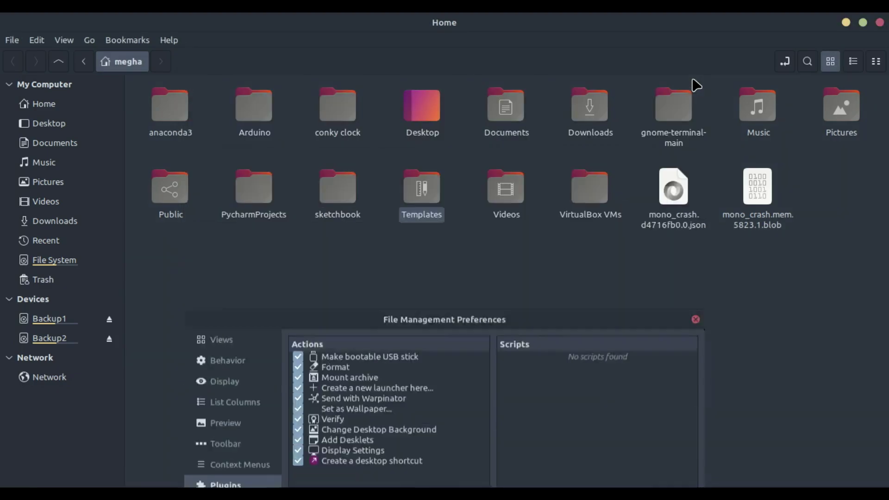
{"action": "right_click", "coordinate": [757, 196]}
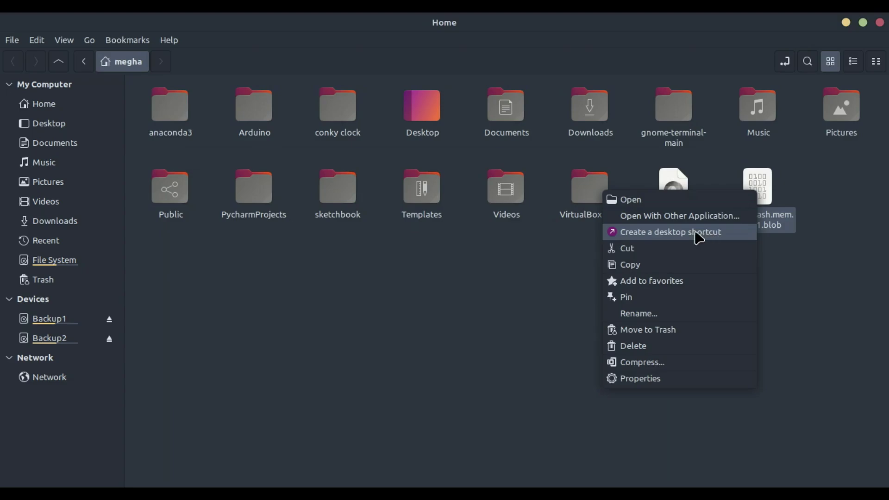
{"action": "left_click", "coordinate": [514, 229]}
{"action": "right_click", "coordinate": [506, 203]}
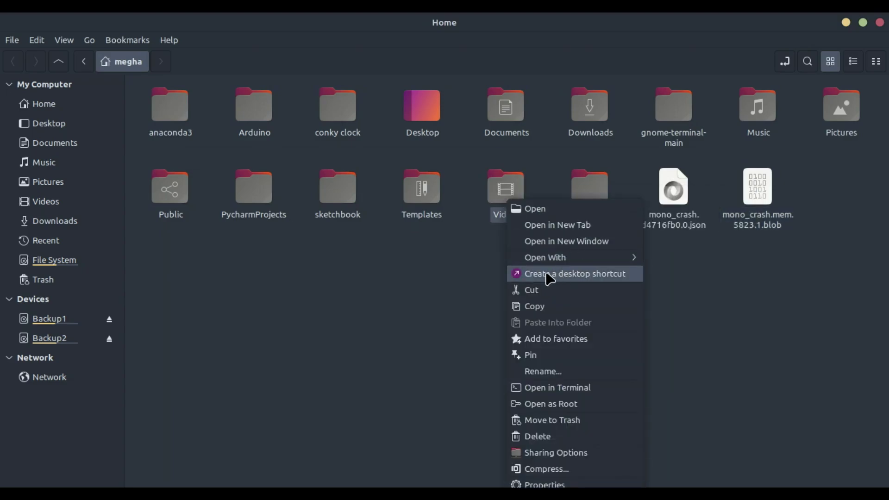
{"action": "left_click", "coordinate": [441, 282]}
- Create a desktop shortcut to mono_crash.mem.5823.1.blob from its right-click menu
{"action": "right_click", "coordinate": [755, 199]}
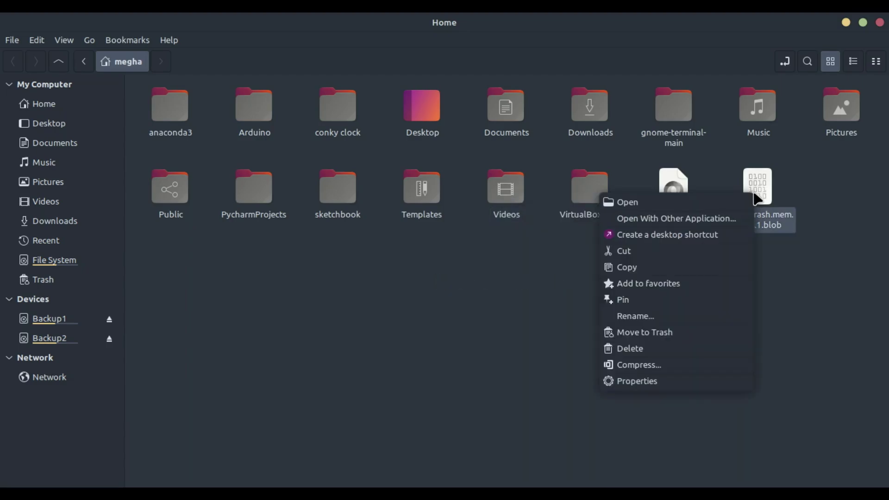
{"action": "left_click", "coordinate": [685, 236]}
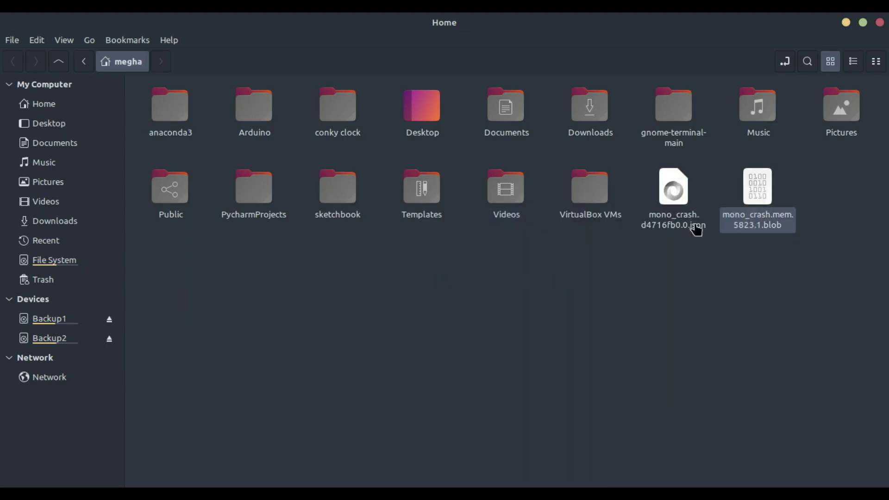
{"action": "left_click", "coordinate": [845, 23]}
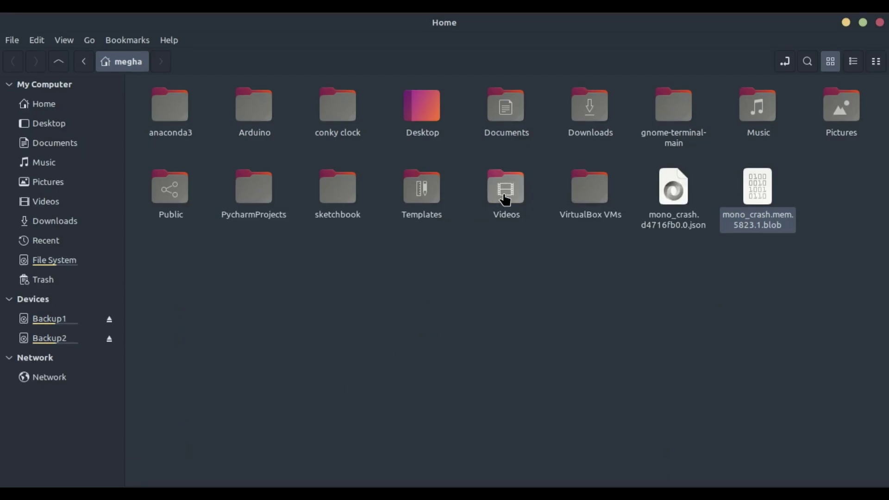
- Create a desktop shortcut to the Videos folder, then clear its selection
{"action": "right_click", "coordinate": [505, 200]}
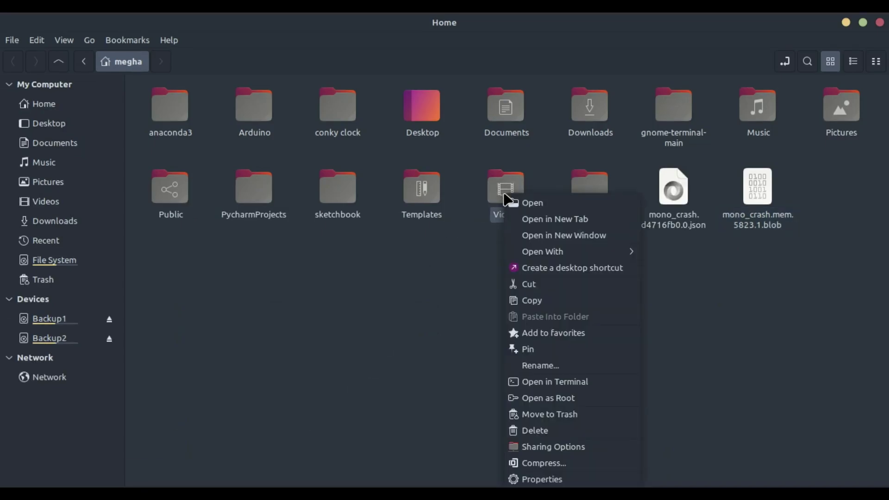
{"action": "left_click", "coordinate": [549, 269]}
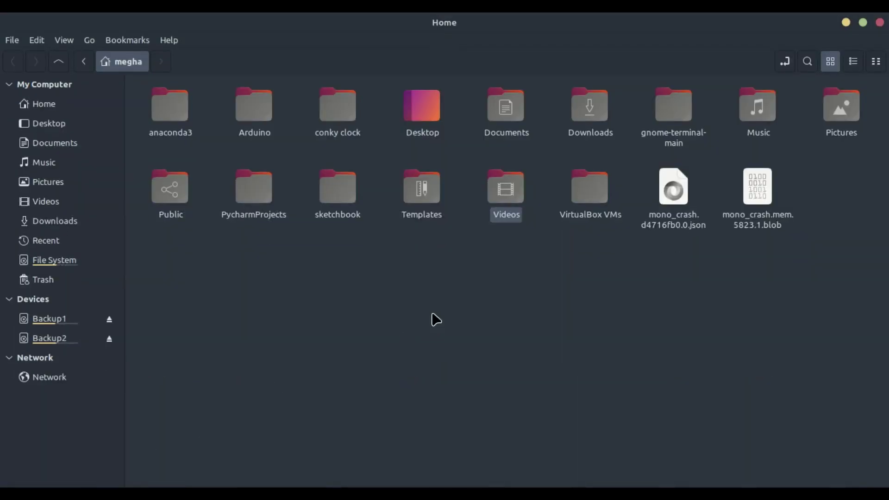
{"action": "left_click", "coordinate": [440, 290]}
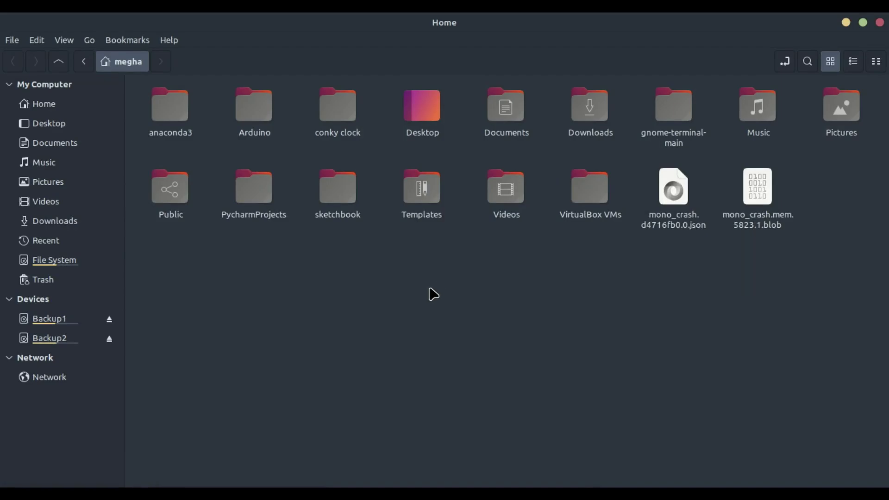